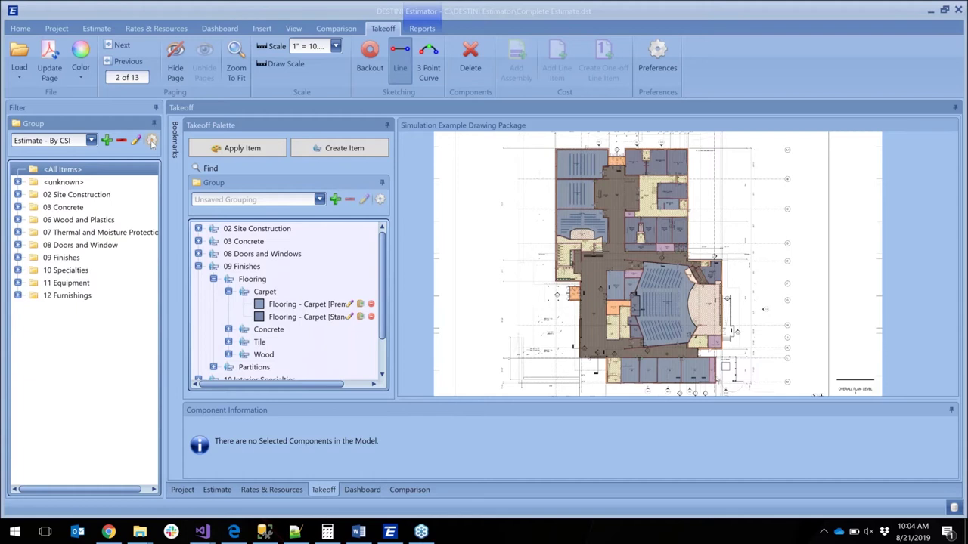
Replace the CSI Level 1 and 2 grouping with Takeoff 1, Takeoff 2 and Takeoff 3, then apply it.
click(151, 142)
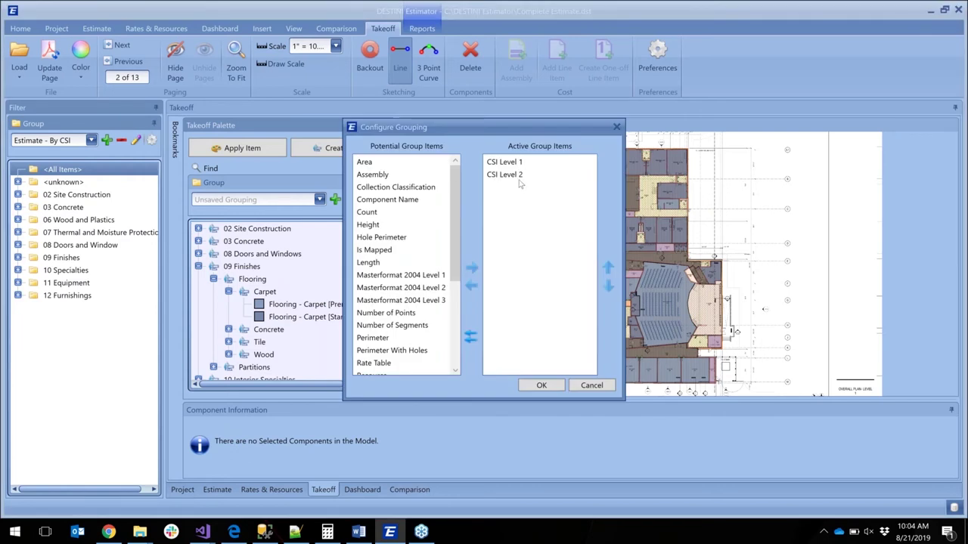
click(470, 337)
scroll(424, 302, down, 5)
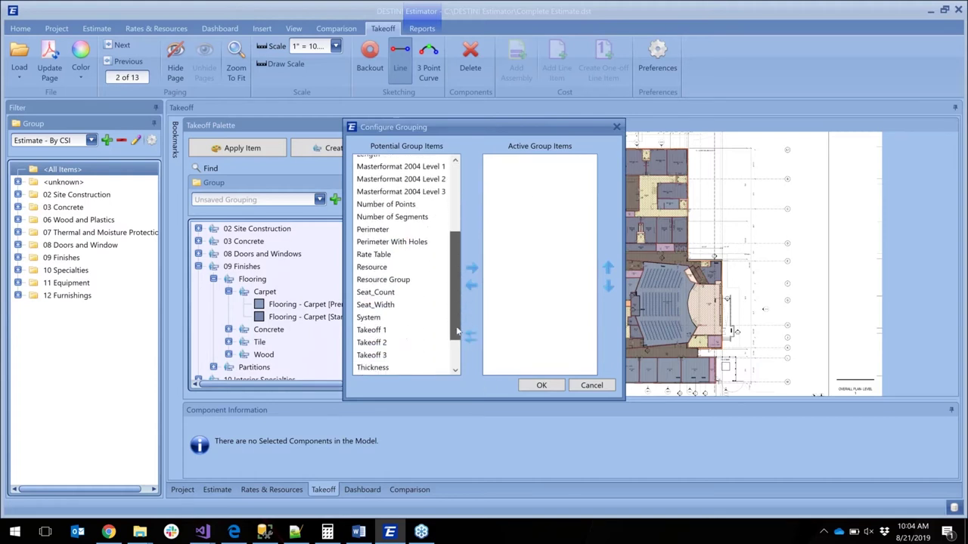
click(378, 293)
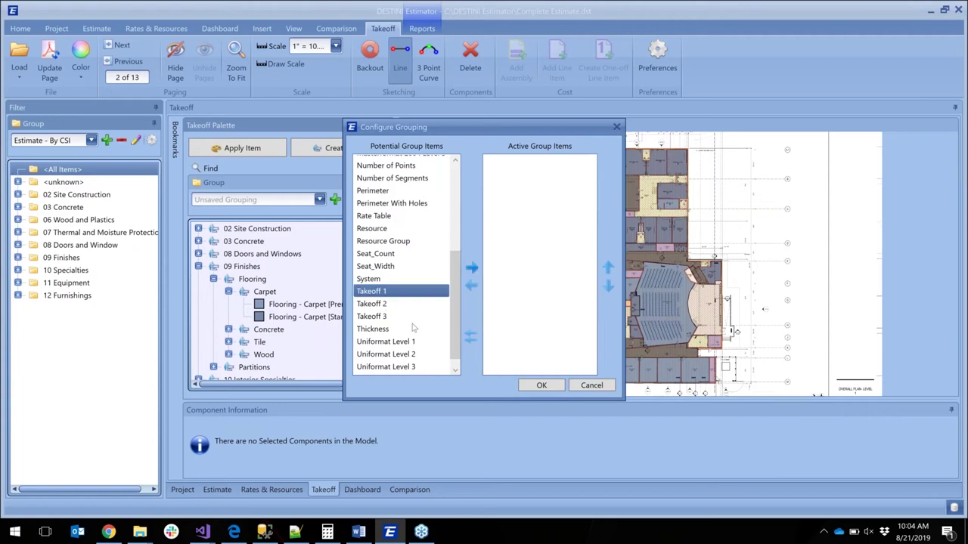
shift+click(378, 317)
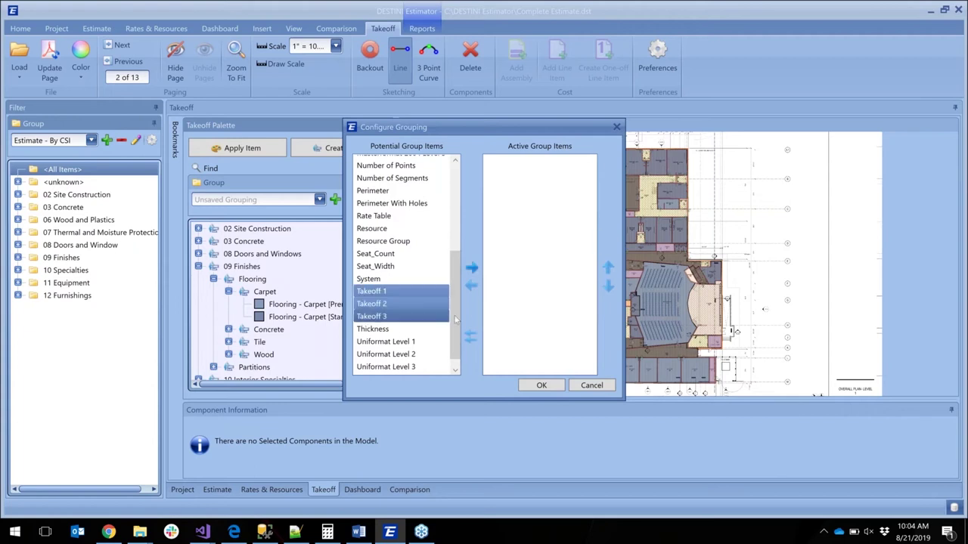
click(472, 269)
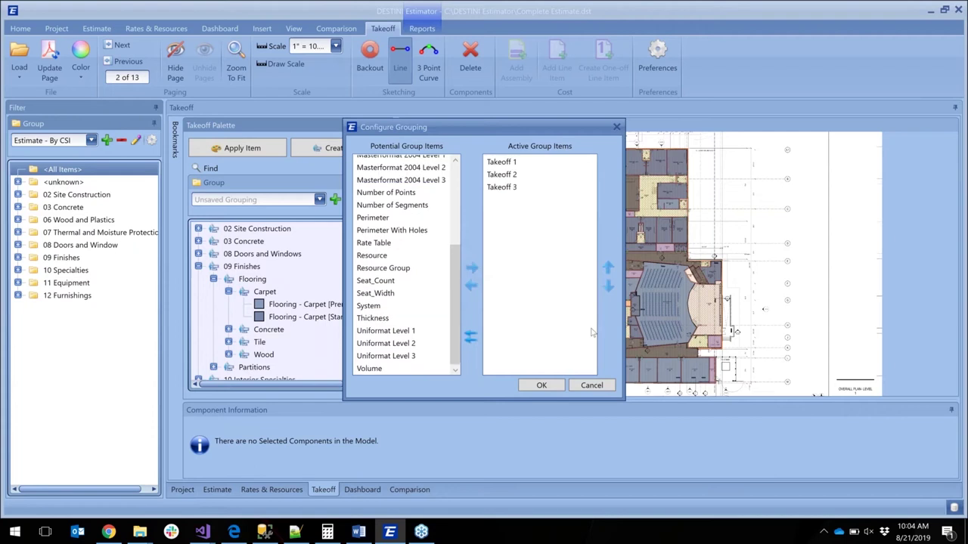
click(542, 386)
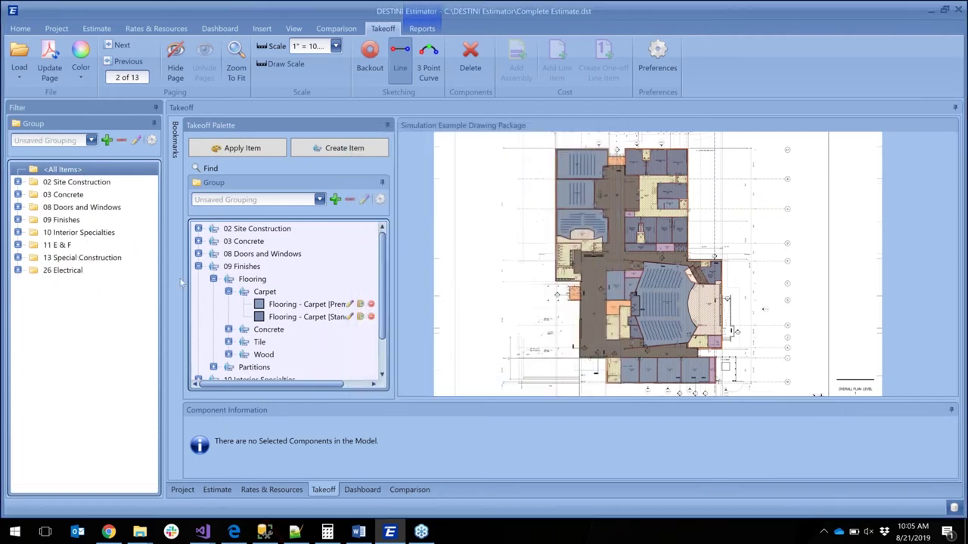
Collapse 09 Finishes in the palette, then filter 09 Finishes › Flooring through Carpet and Concrete to Tile.
click(198, 266)
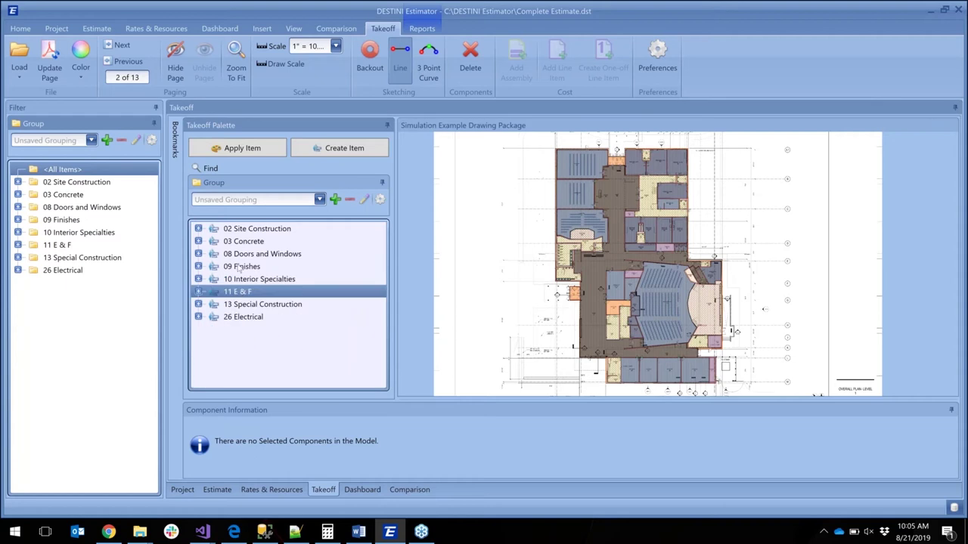
click(65, 220)
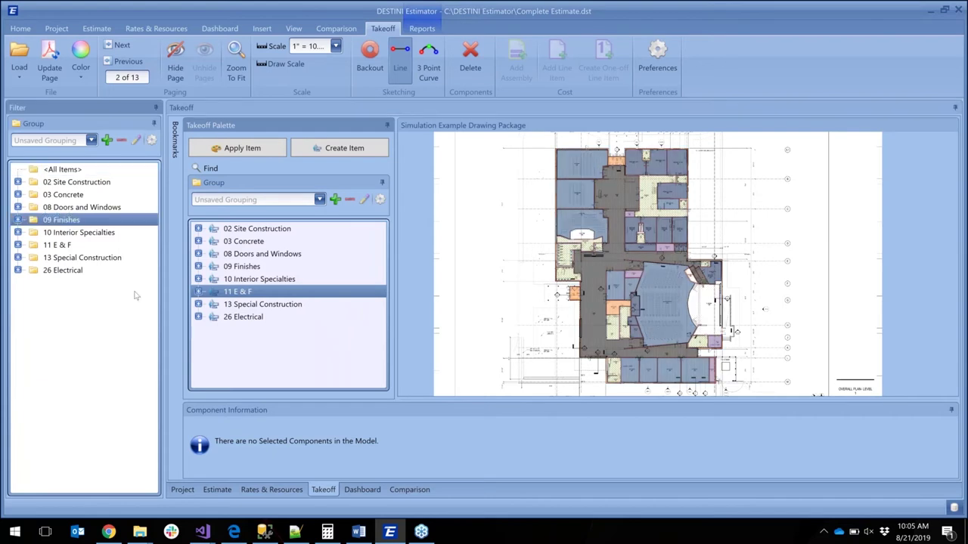
click(18, 220)
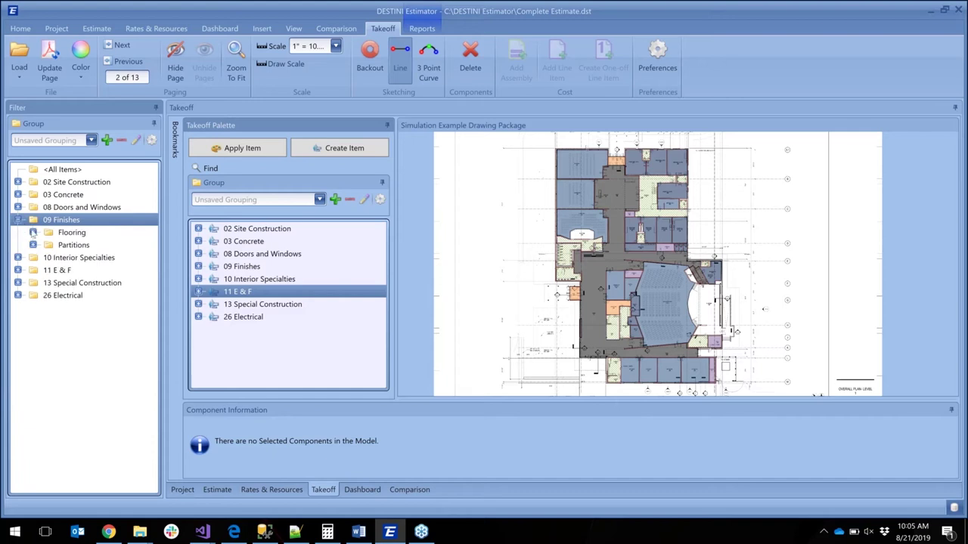
click(32, 232)
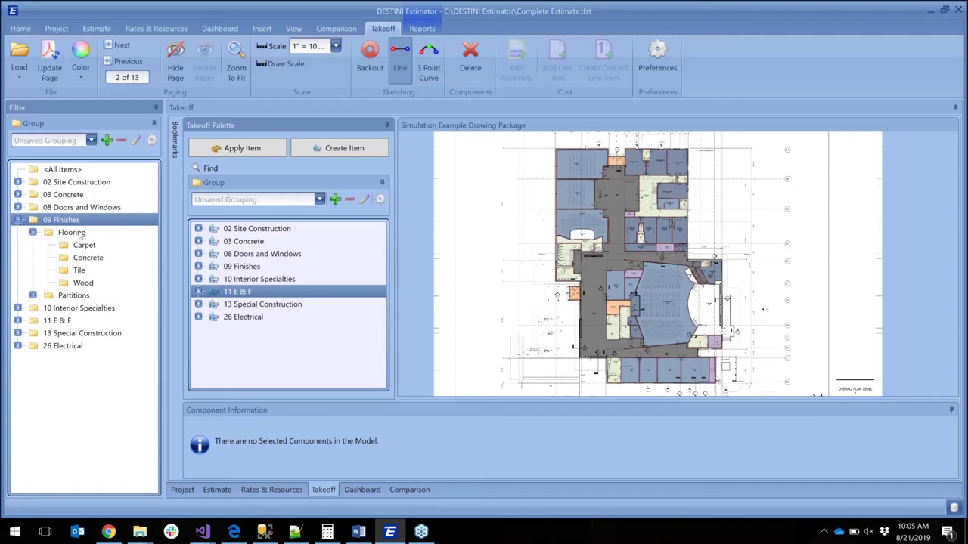
click(80, 235)
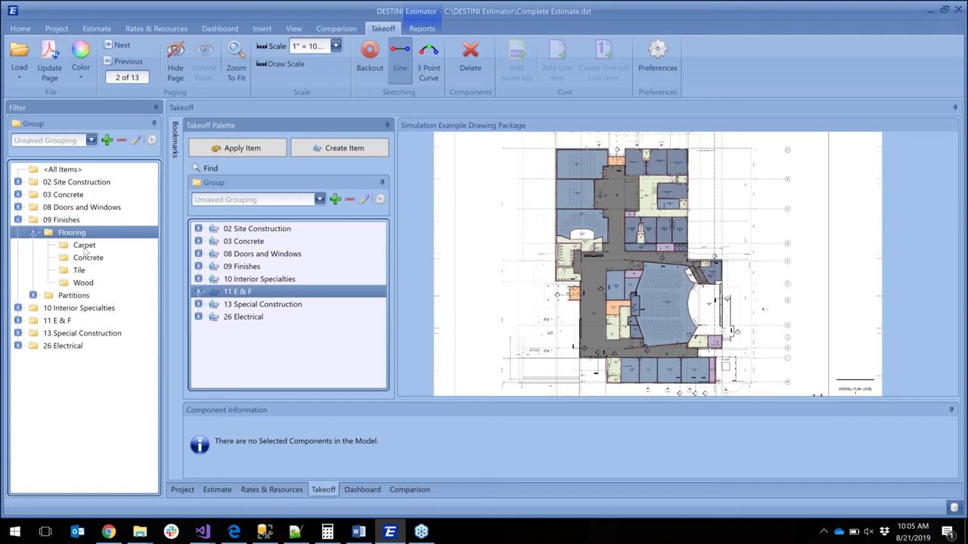
click(84, 247)
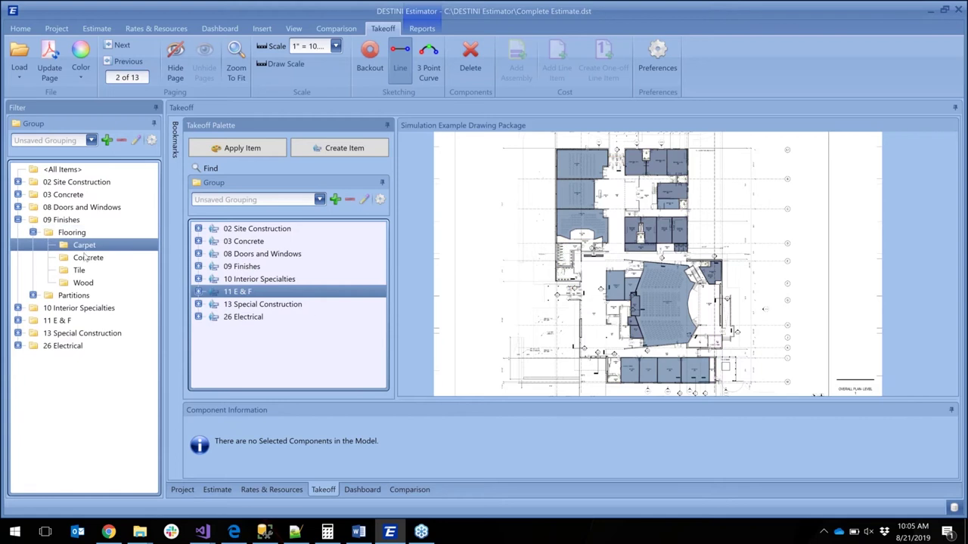
click(86, 258)
click(80, 271)
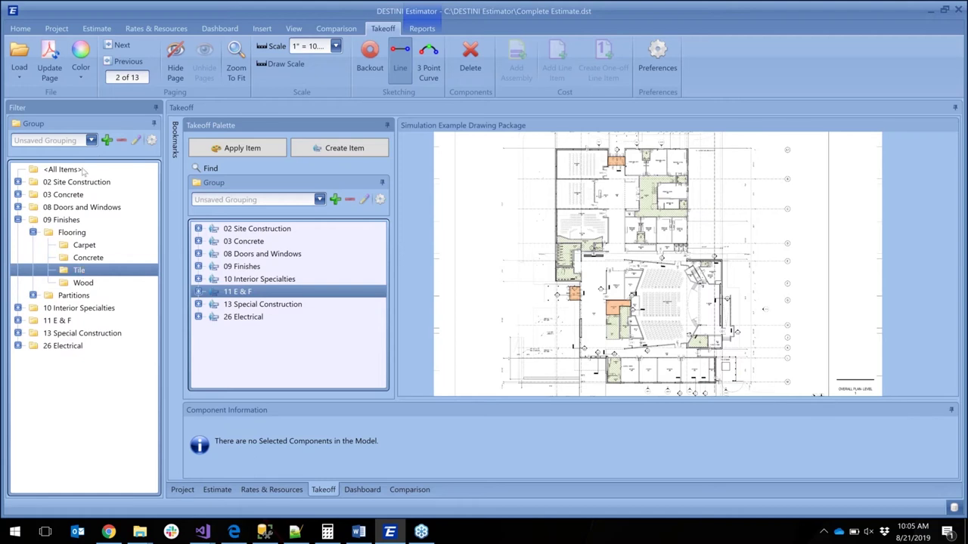
Add Is Mapped to the active grouping, move it above Takeoff 1–3, and apply.
click(152, 142)
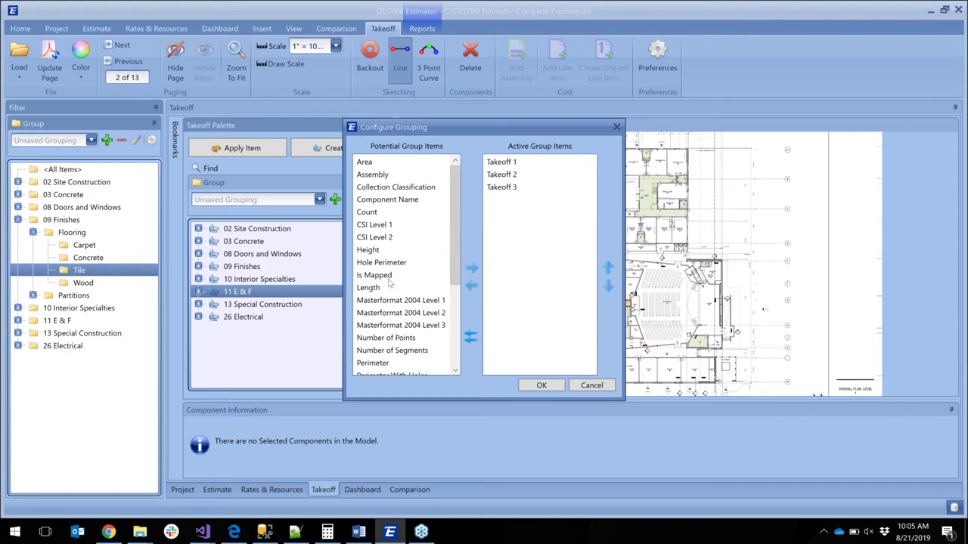
click(382, 276)
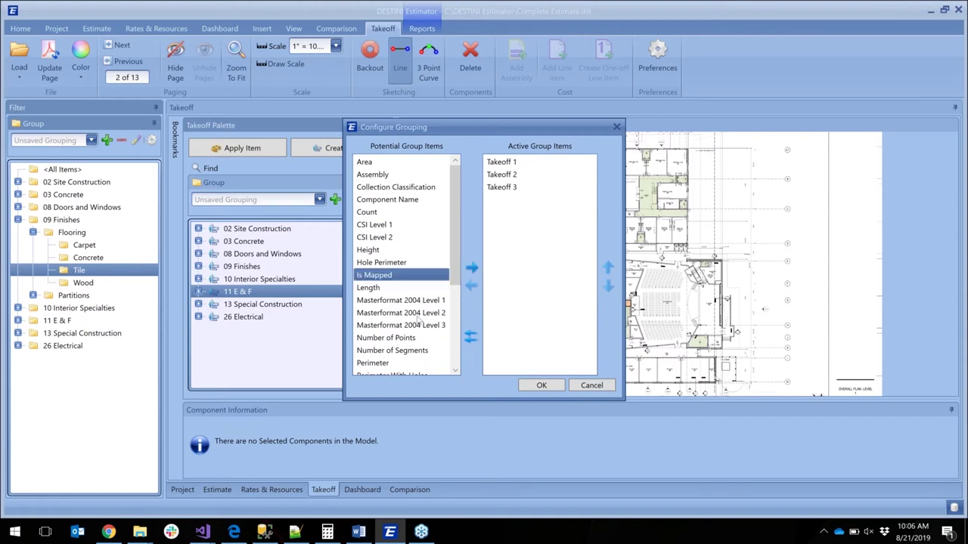
click(472, 269)
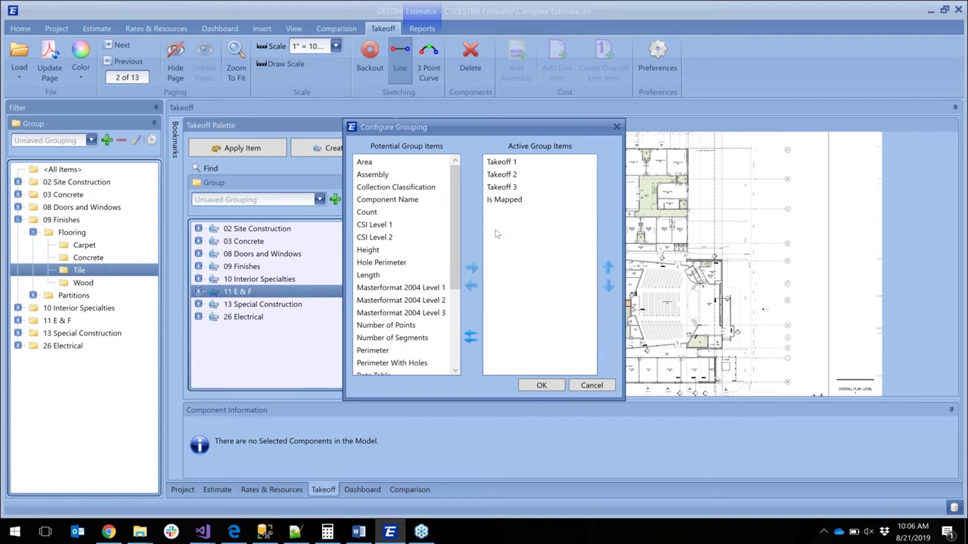
click(609, 268)
click(609, 268)
click(608, 268)
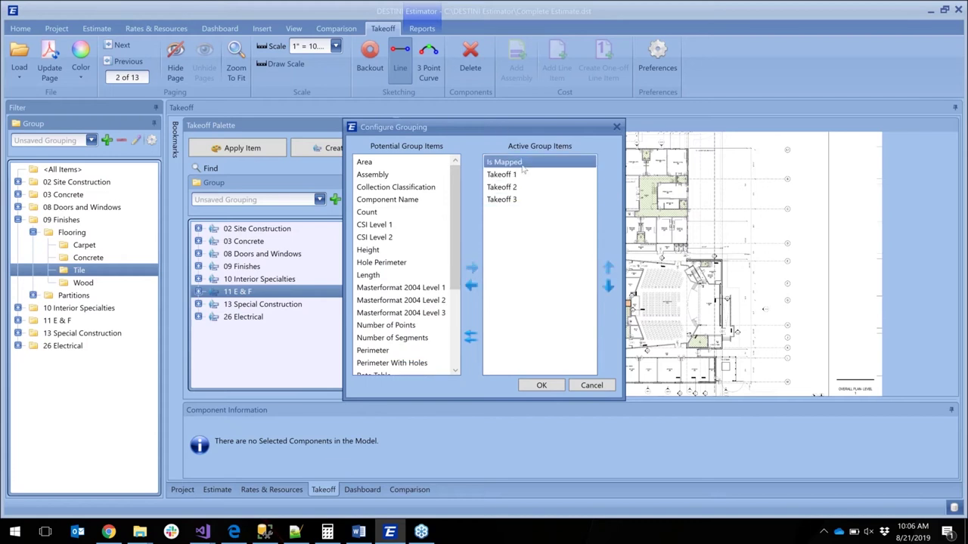
click(538, 386)
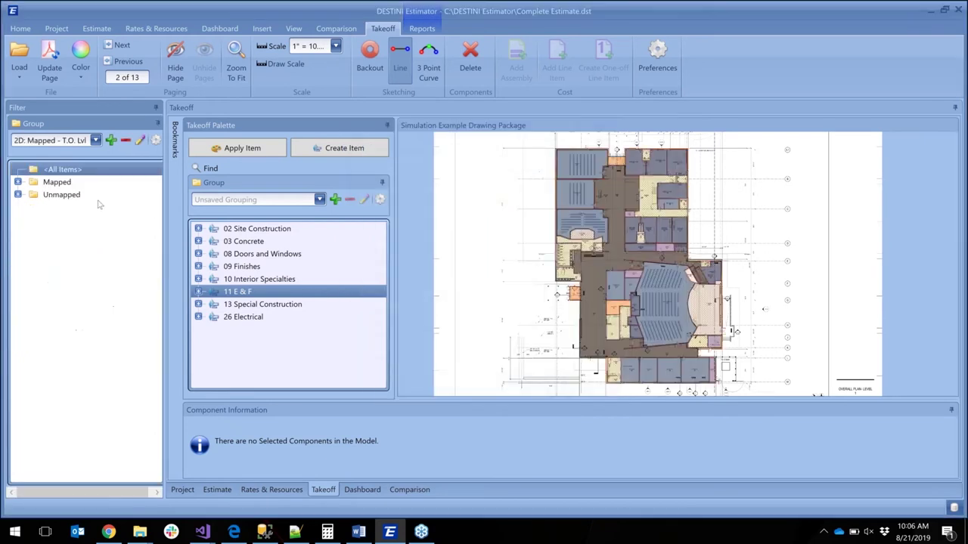
Expand Mapped down to Flooring under 09 Finishes, then filter to Unmapped › 03 Concrete.
click(18, 183)
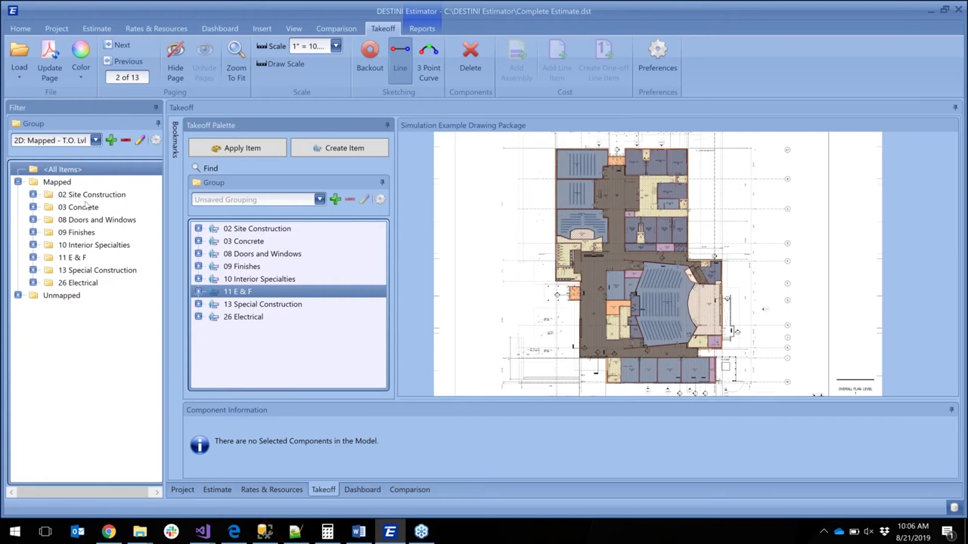
click(33, 195)
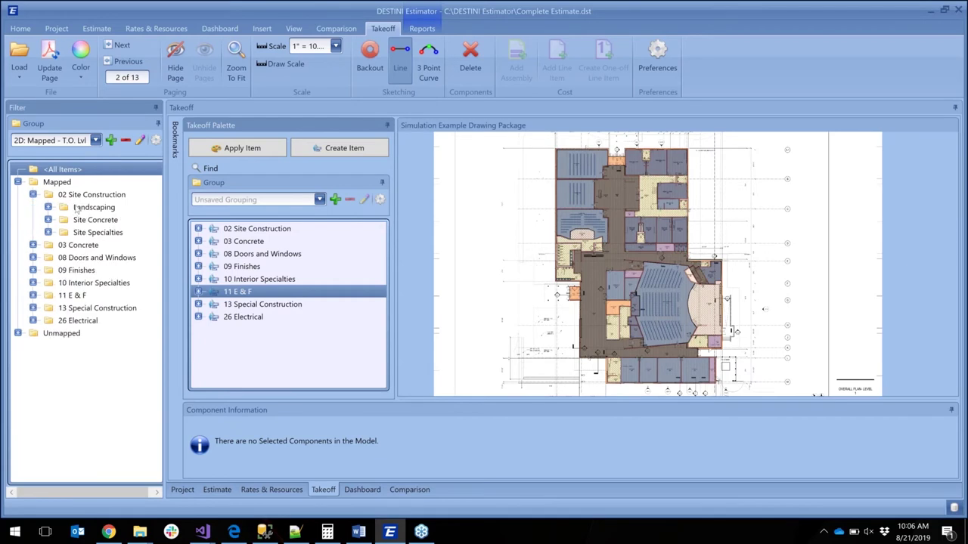
click(32, 270)
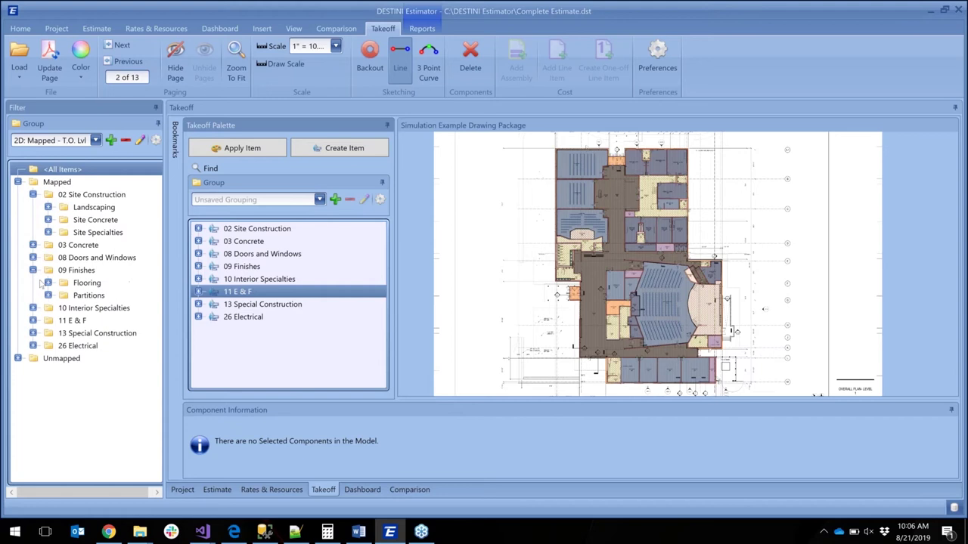
click(85, 283)
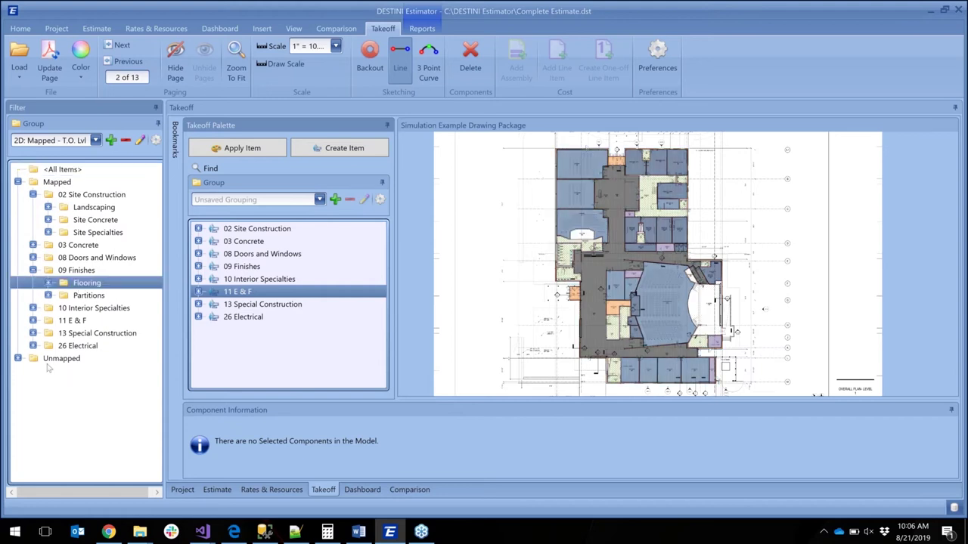
click(18, 359)
click(72, 371)
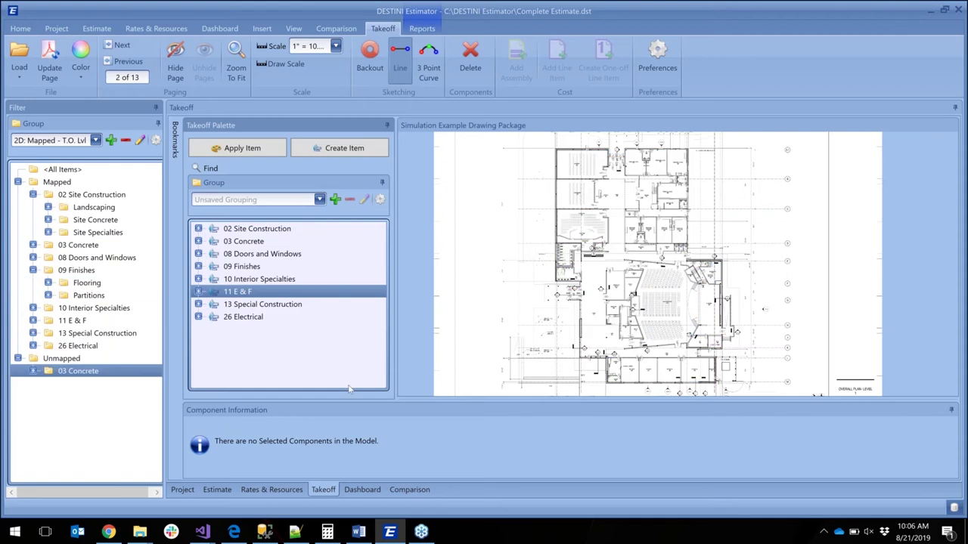
Go back to site plan page 1 and select the PHASE 2 DRIVE and FUTURE PARKING paving areas.
click(113, 62)
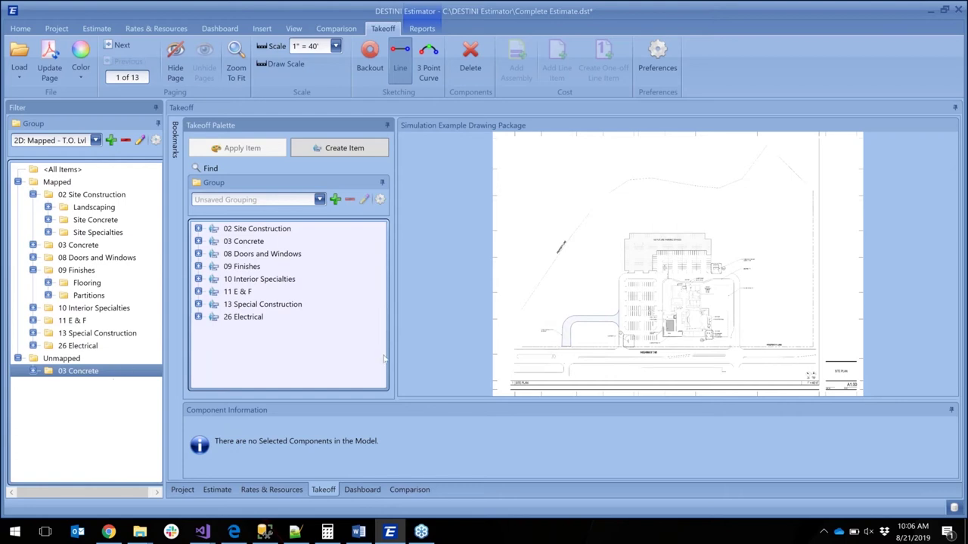
click(602, 323)
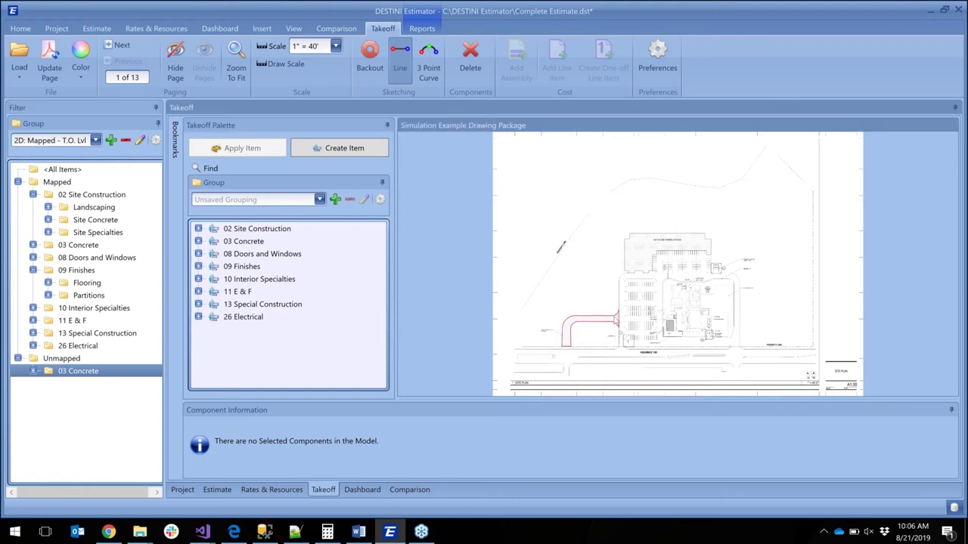
click(650, 238)
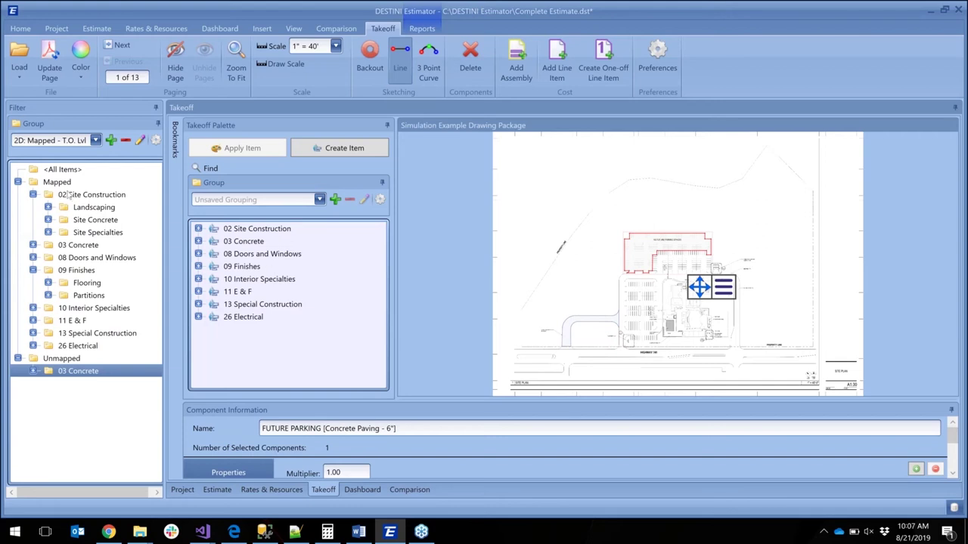
Filter through 02 Site Construction's Landscaping, Site Concrete, Site Signage and Pedestrian Accessories subgroups.
click(68, 195)
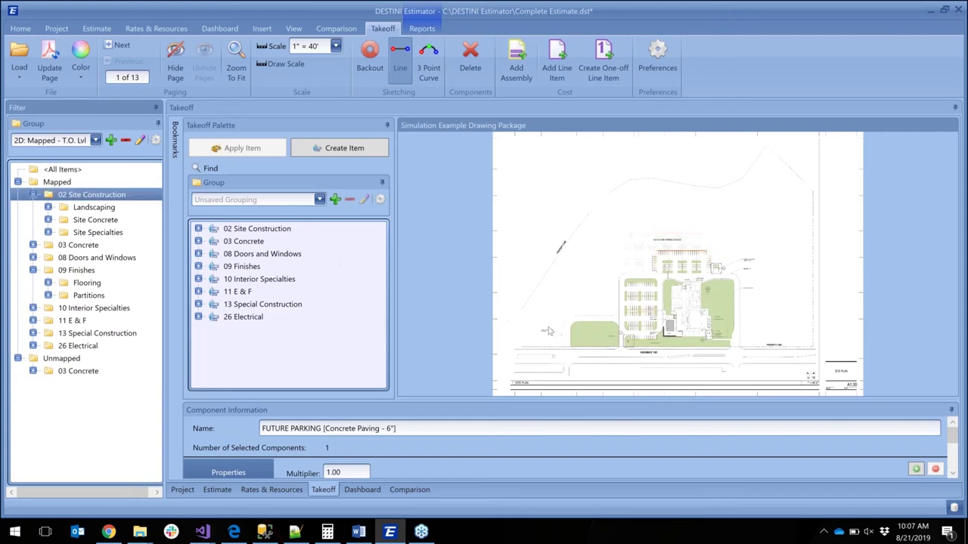
scroll(729, 268, up, 2)
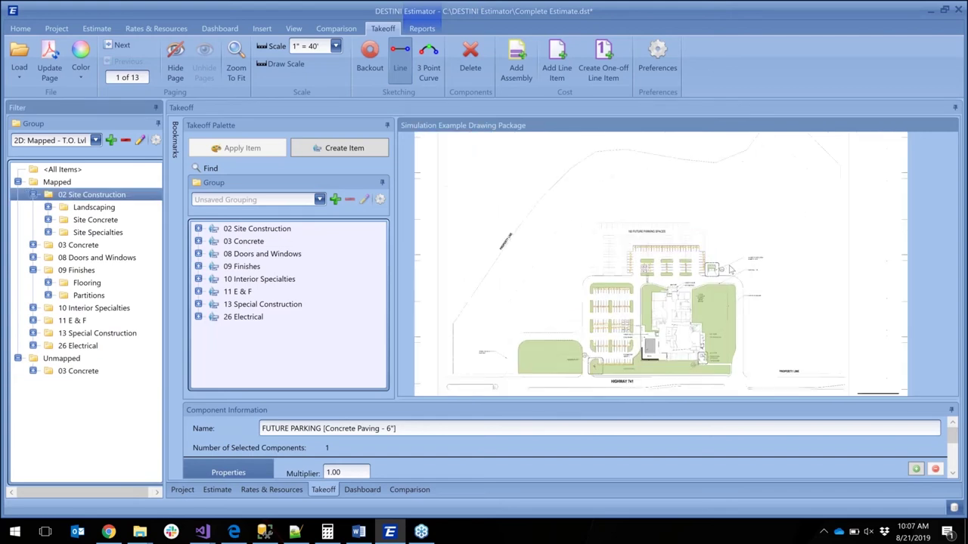
click(89, 207)
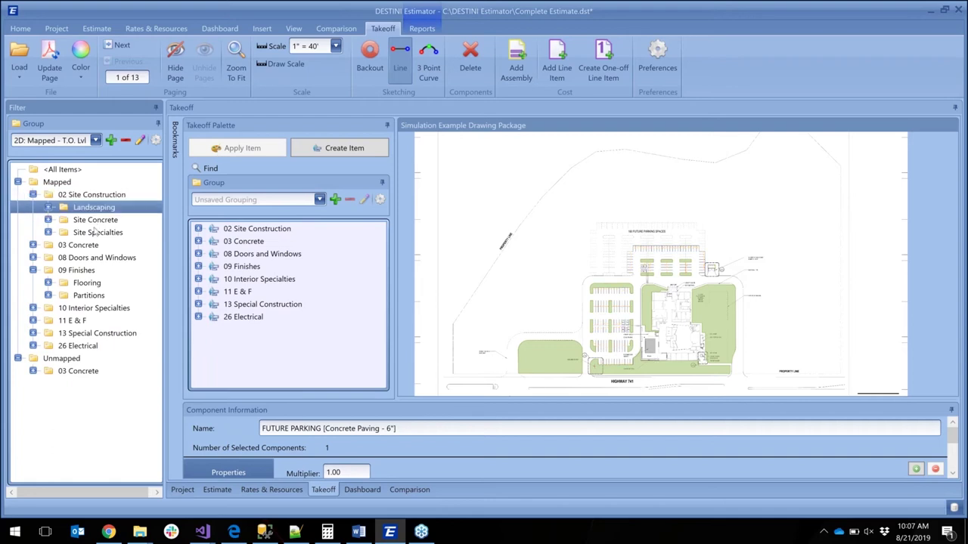
click(93, 220)
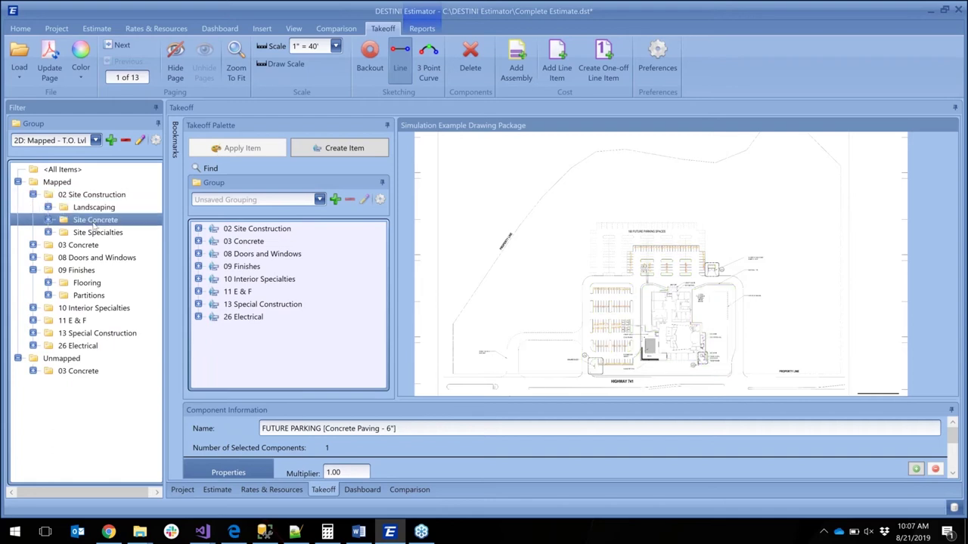
click(48, 232)
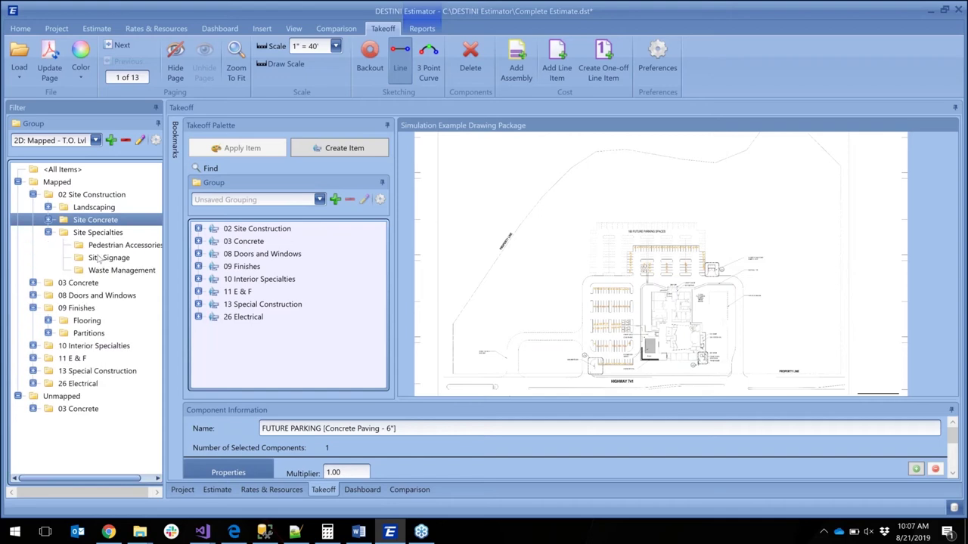
click(98, 258)
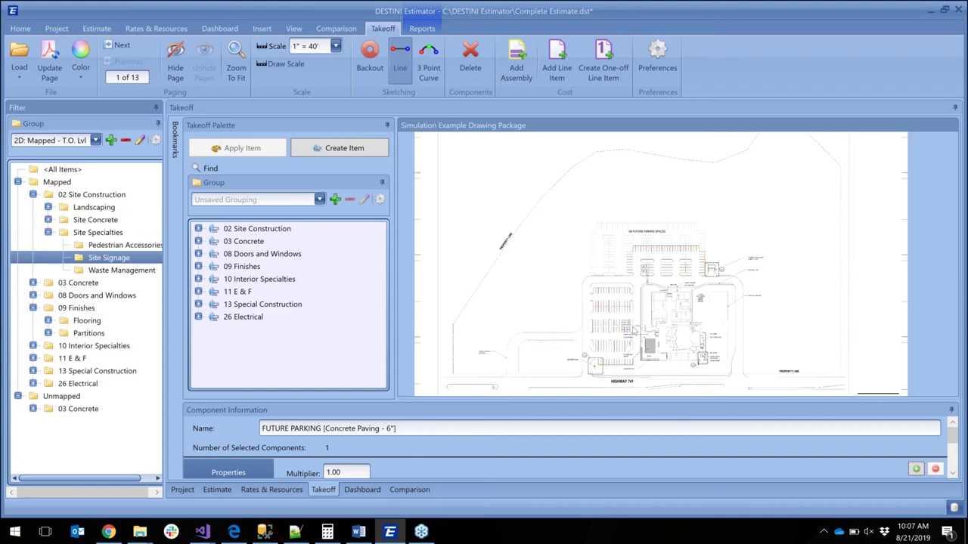
click(95, 247)
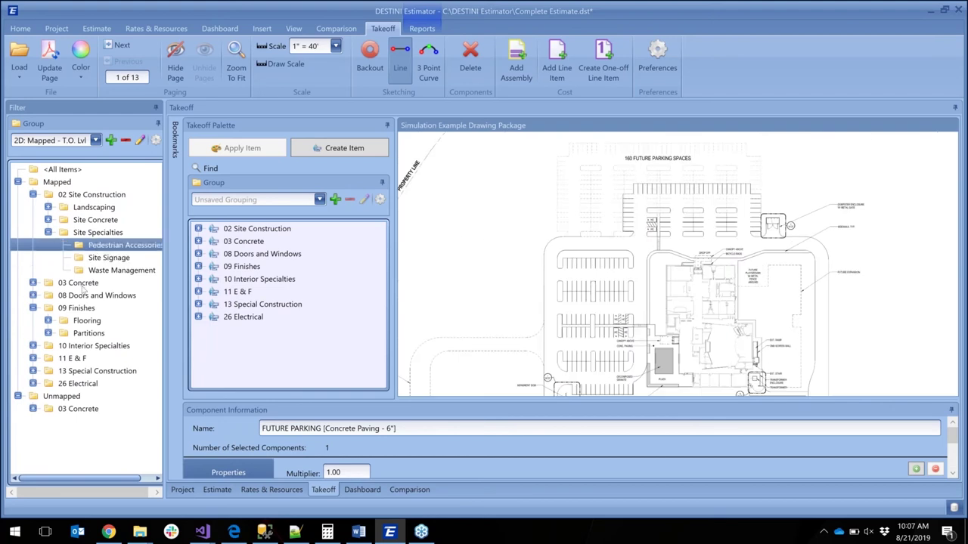
Compare mapped 03 Concrete with Unmapped › 03 Concrete, revealing the FUTURE PARKING paving.
click(80, 283)
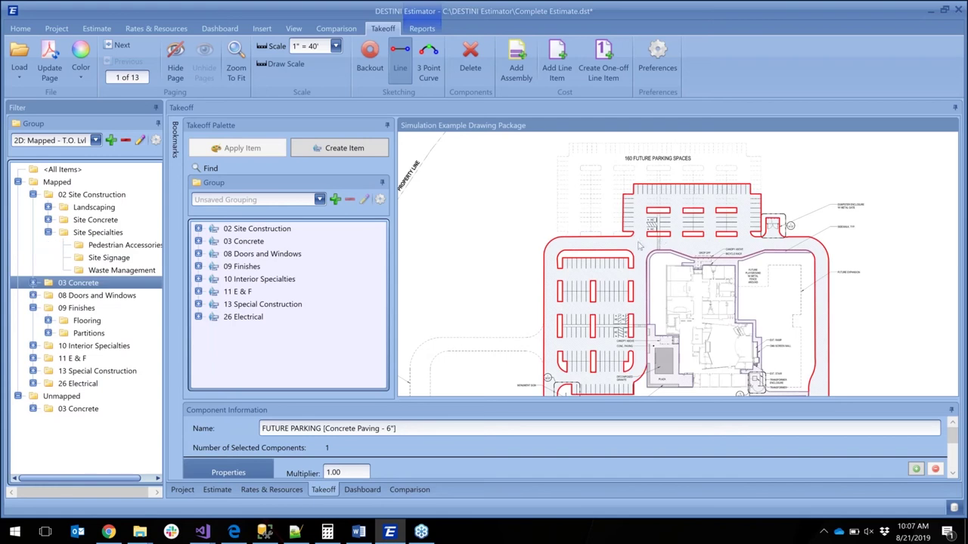
click(62, 409)
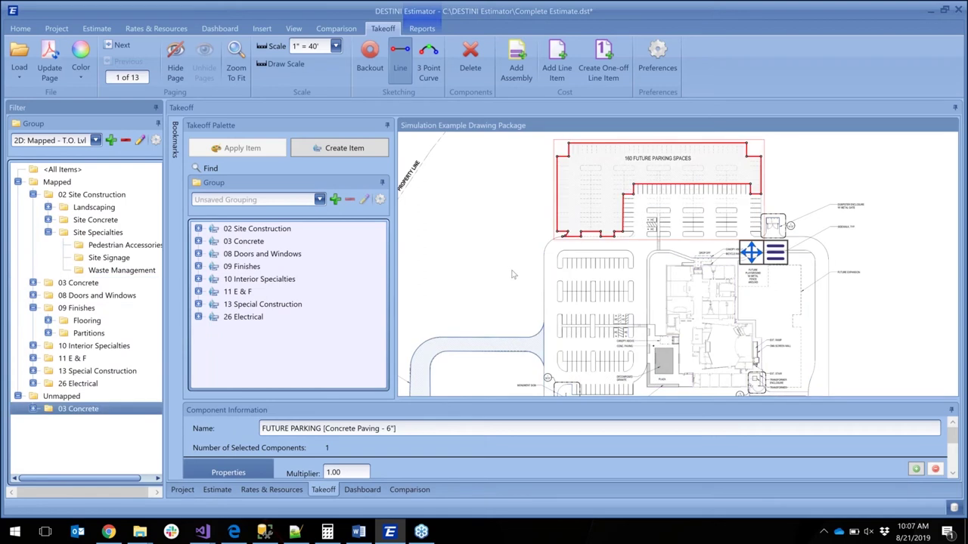
scroll(511, 275, down, 3)
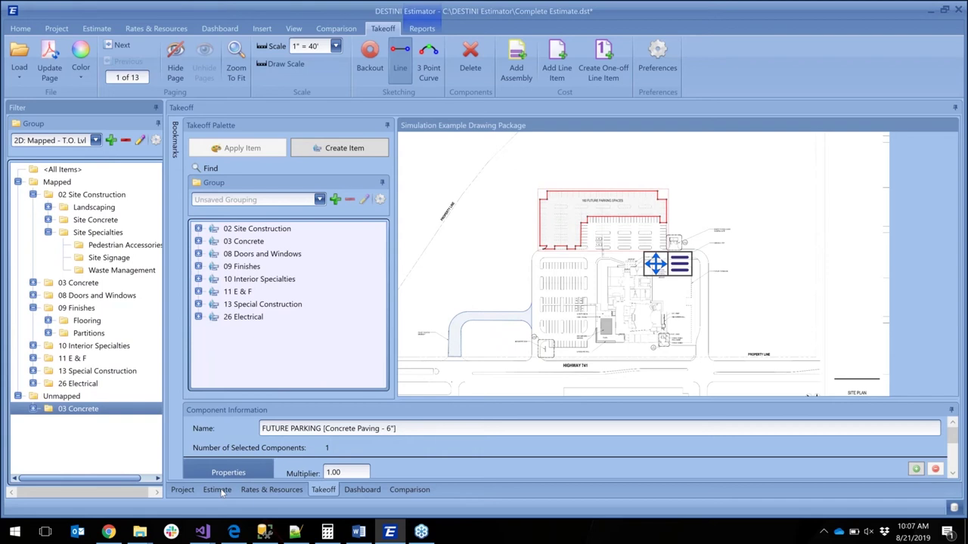
On the Estimate tab, list the Carpet line items under Flooring.
click(217, 490)
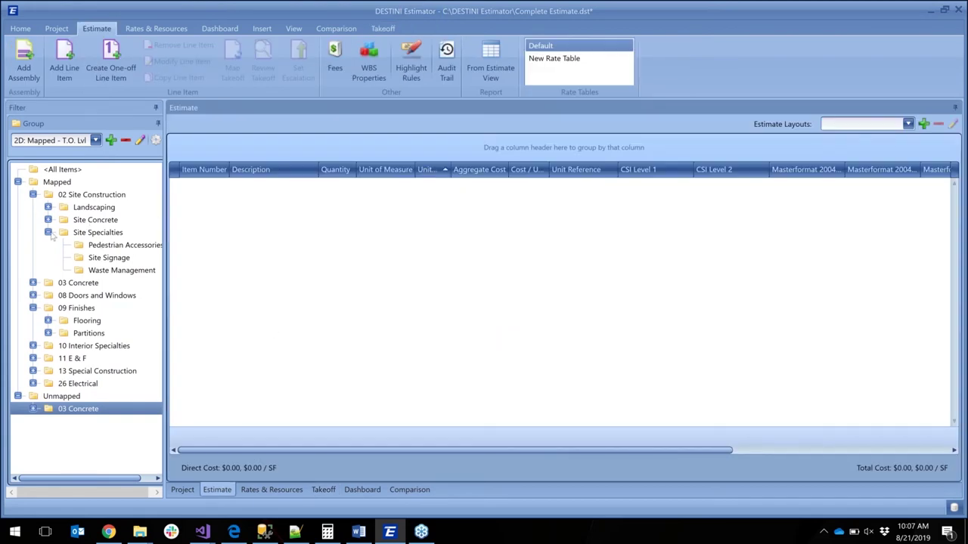
click(48, 320)
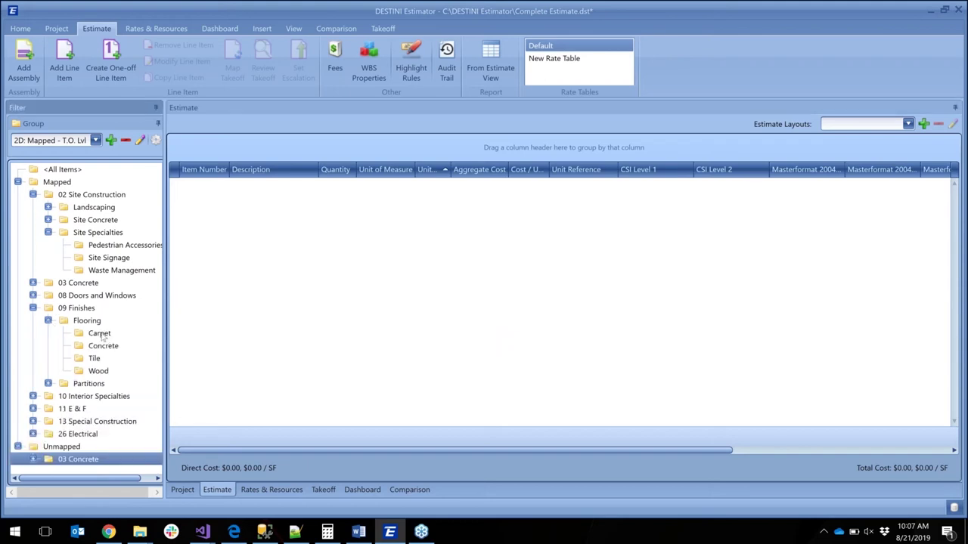
click(99, 335)
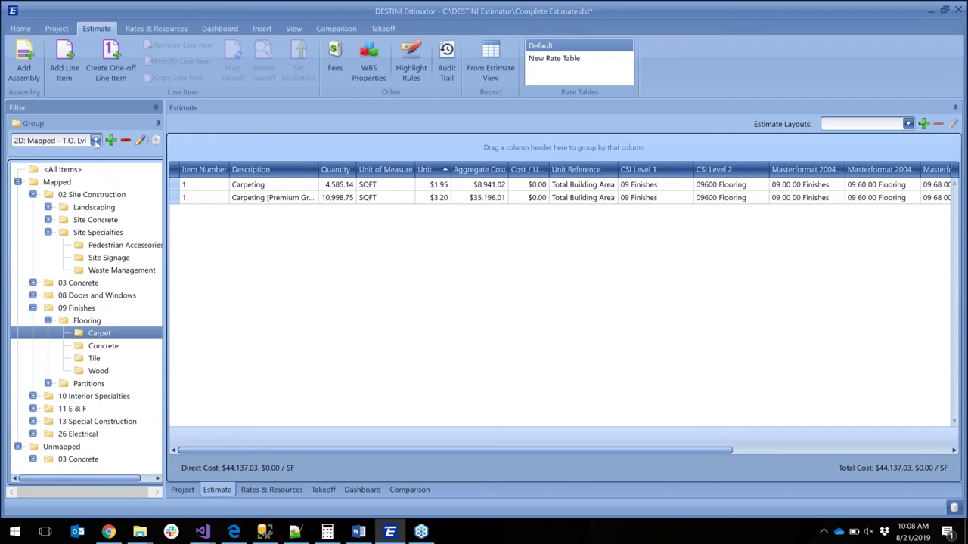
Regroup the filter by Estimate - By CSI and expand 02 Site Construction.
click(96, 141)
click(69, 182)
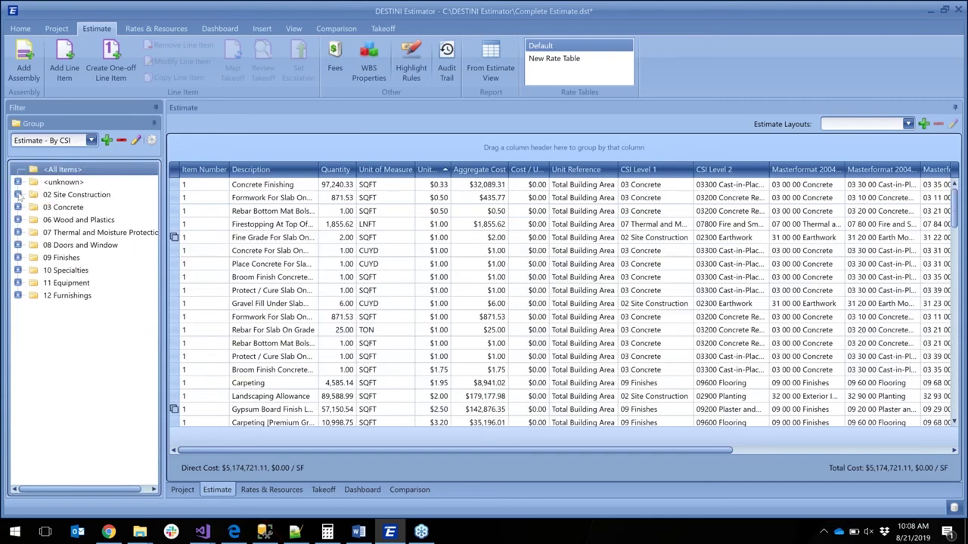
click(18, 194)
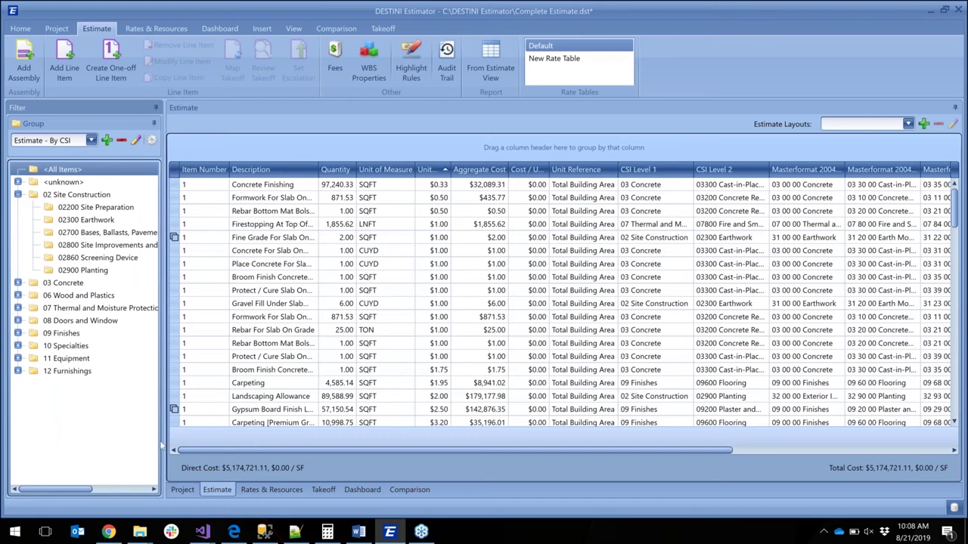
On the Takeoff drawing, filter the site plan to 02200 Site Preparation, then 02 Site Construction.
click(323, 490)
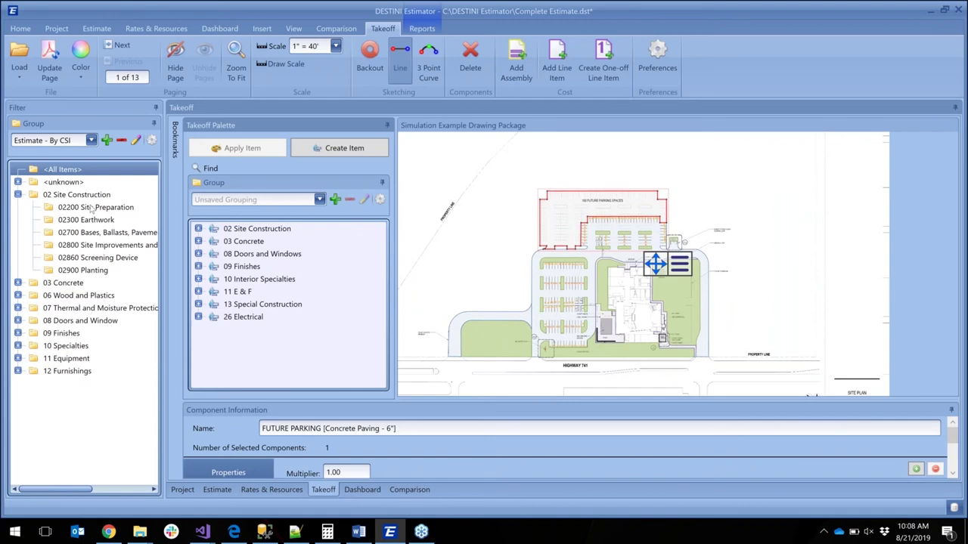
click(91, 209)
click(87, 197)
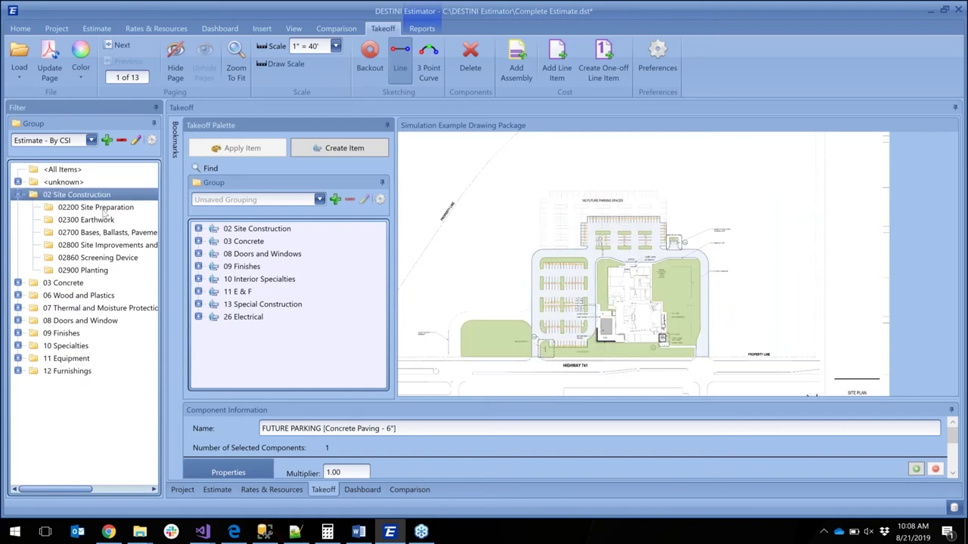